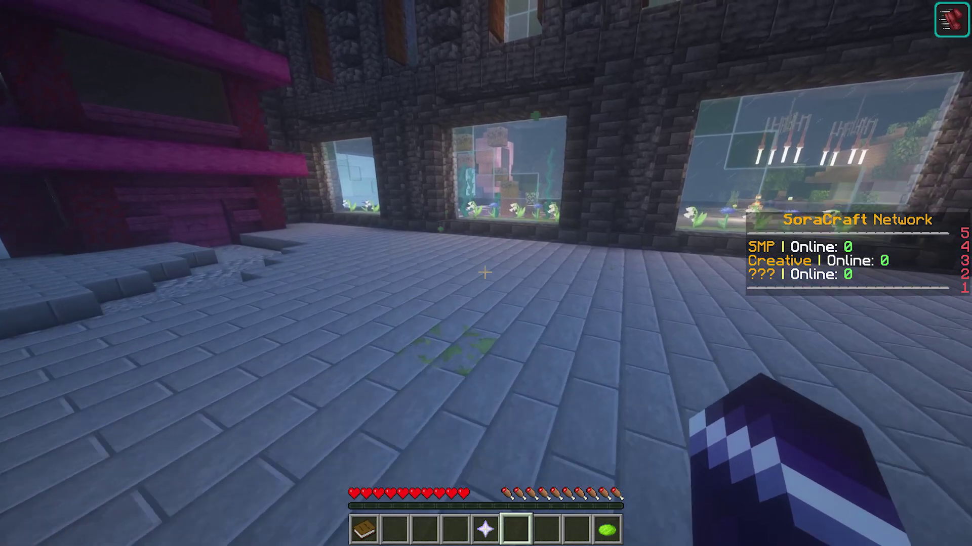
- Walk across the lobby plaza to the paved area by the tall building and create an NPC named Creative
key(w)
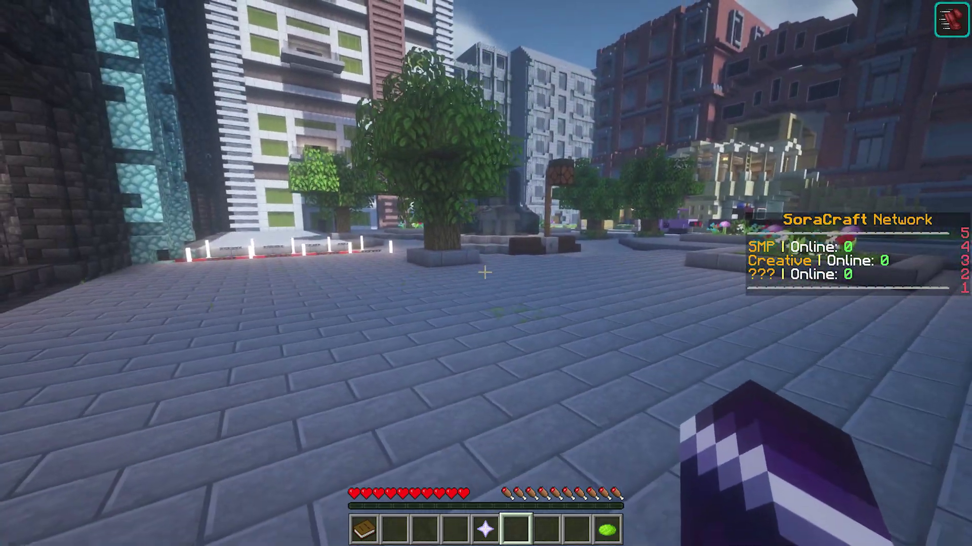
key(w)
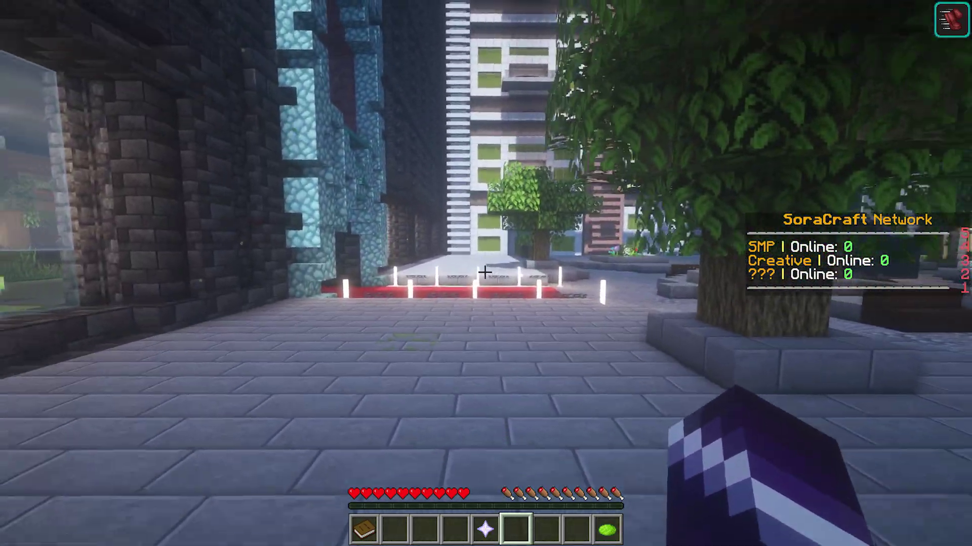
key(w)
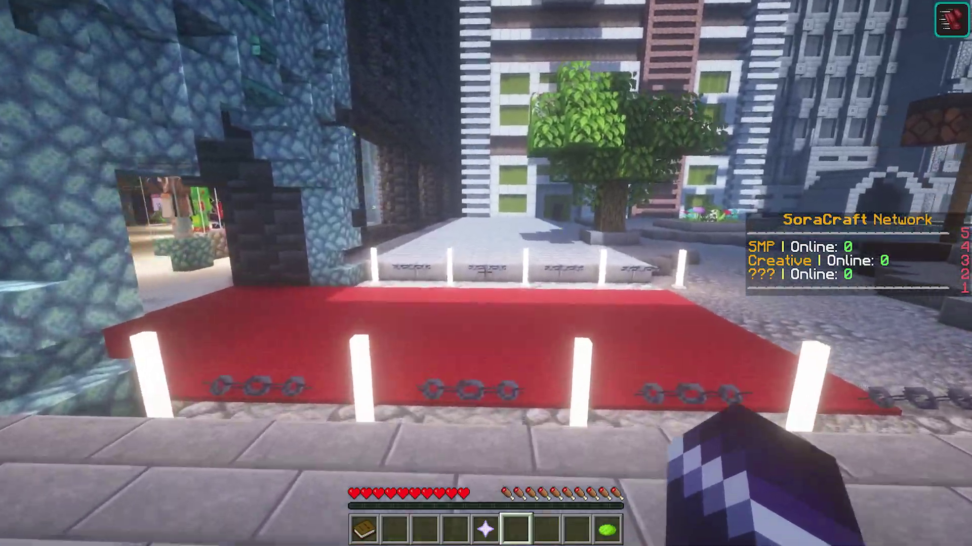
key(w)
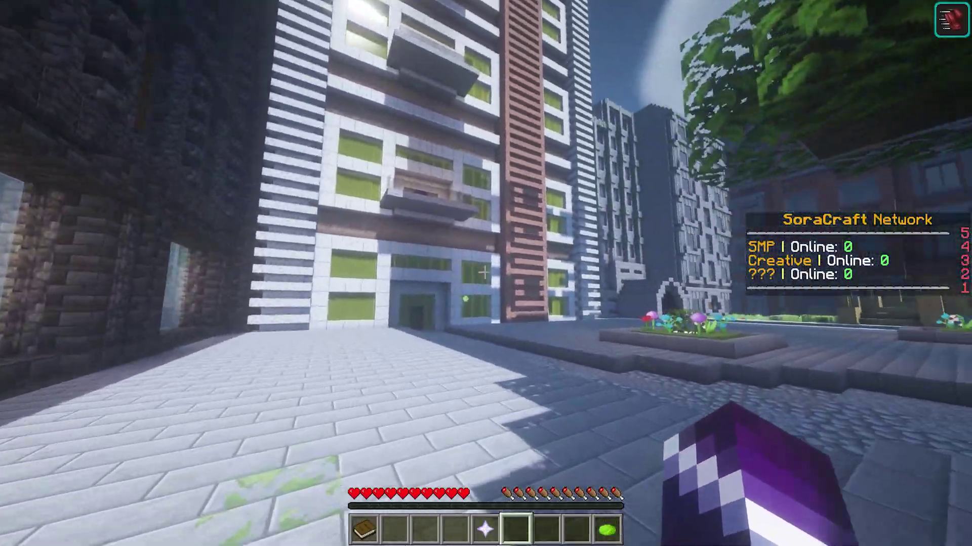
key(w)
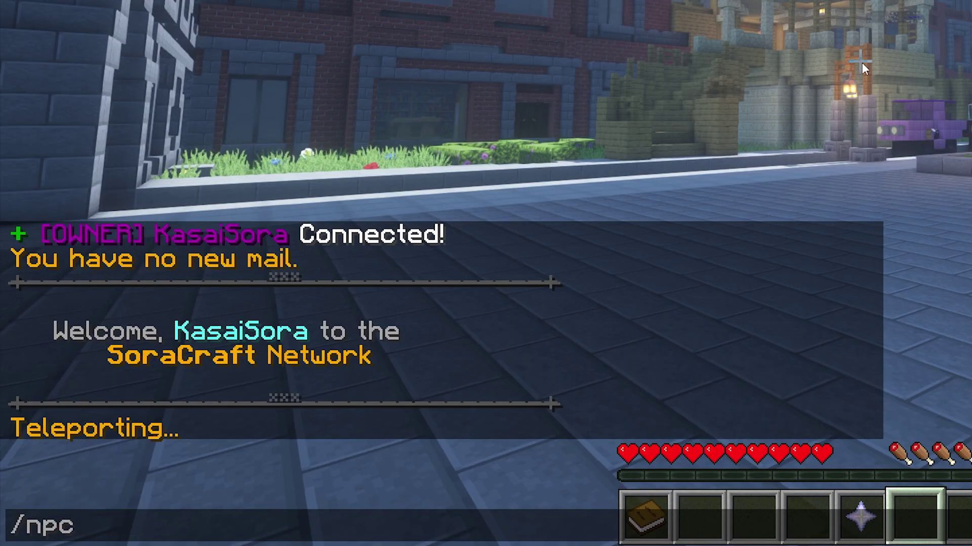
text(ate Creative)
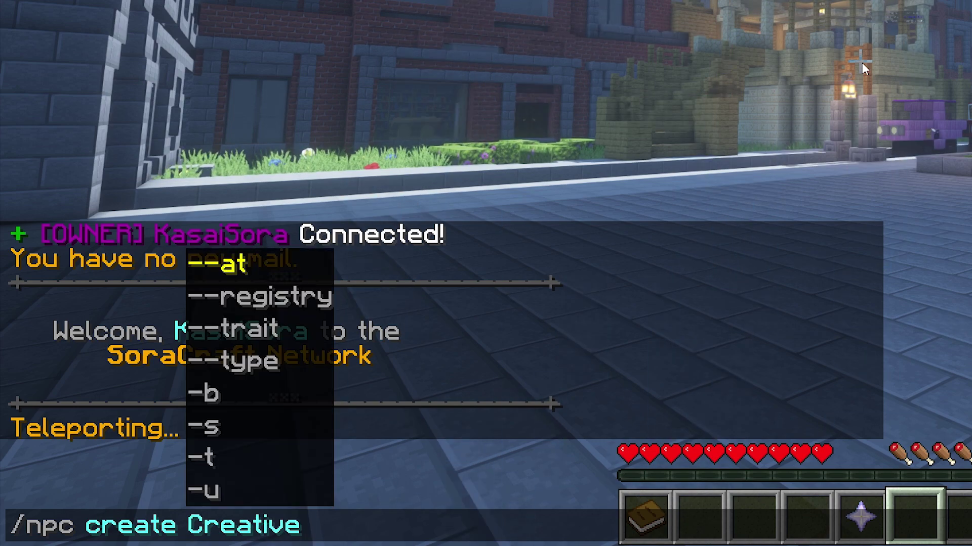
key(Return)
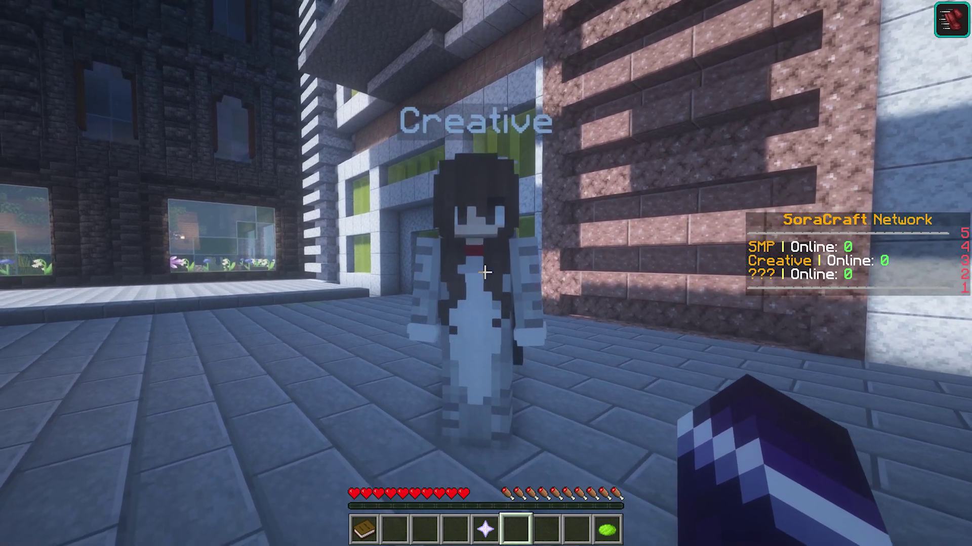
- Examine the new Creative NPC from the front and the side at different distances
key(s)
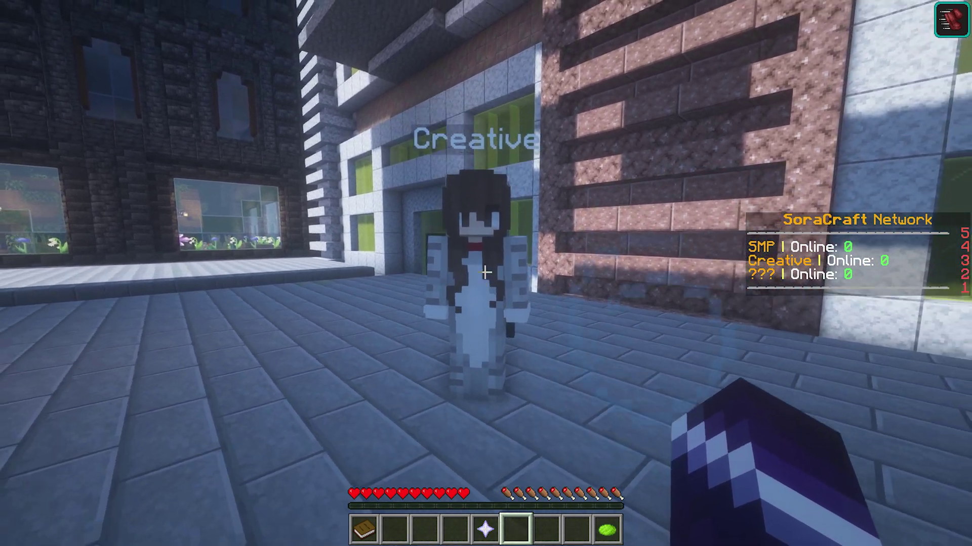
key(w)
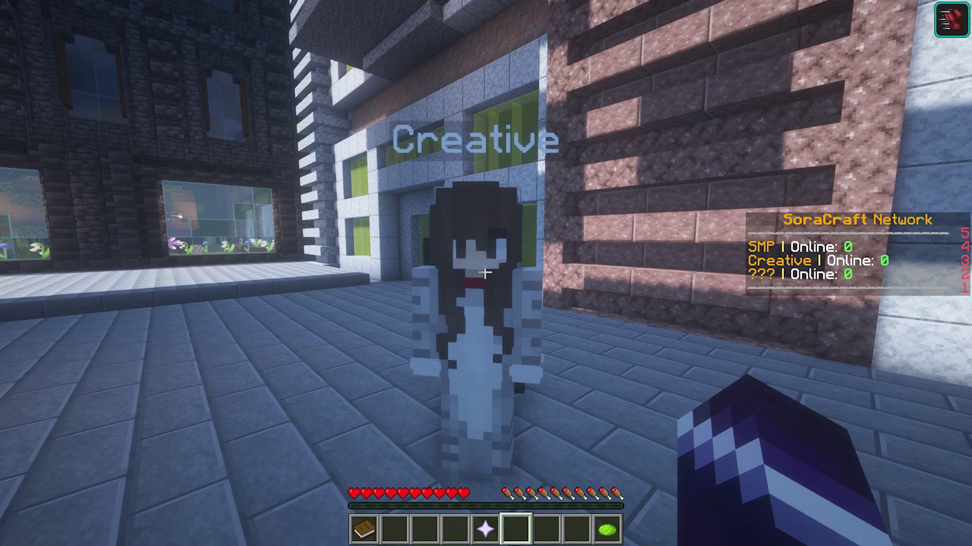
key(s)
key(w)
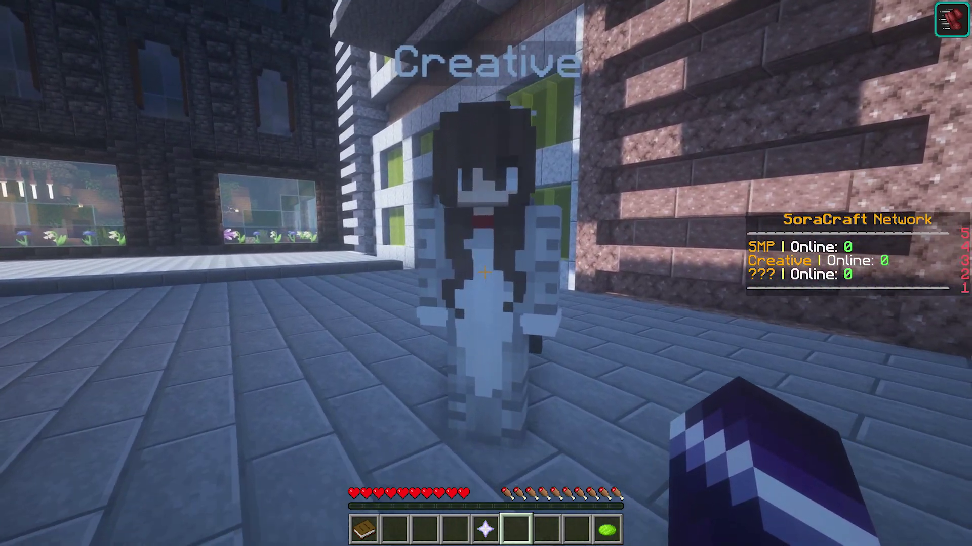
key(s)
key(w)
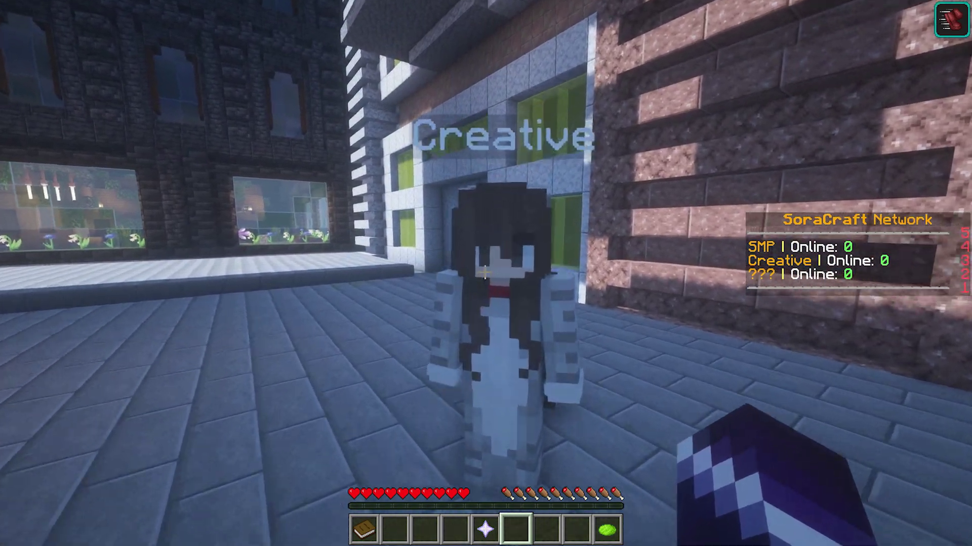
key(s)
key(w)
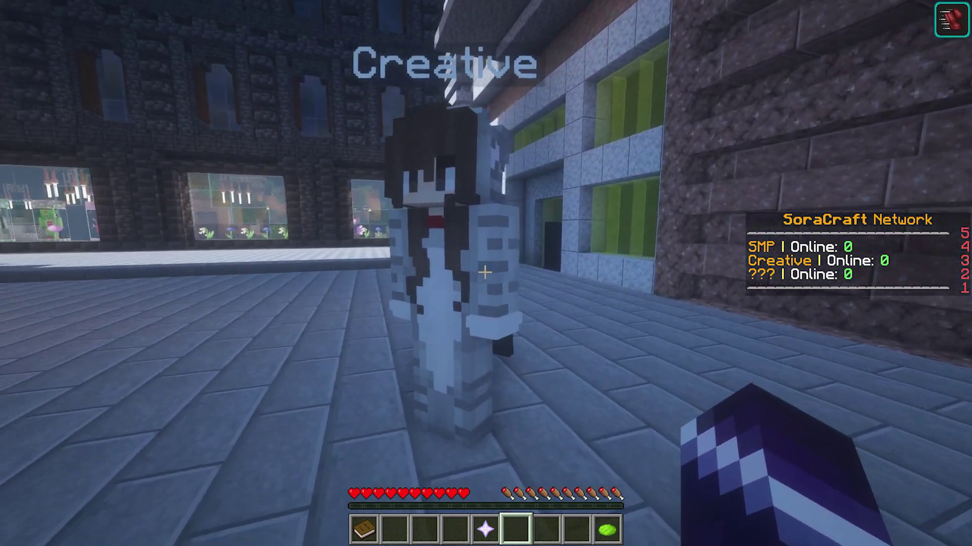
key(d)
key(w)
key(s)
key(w)
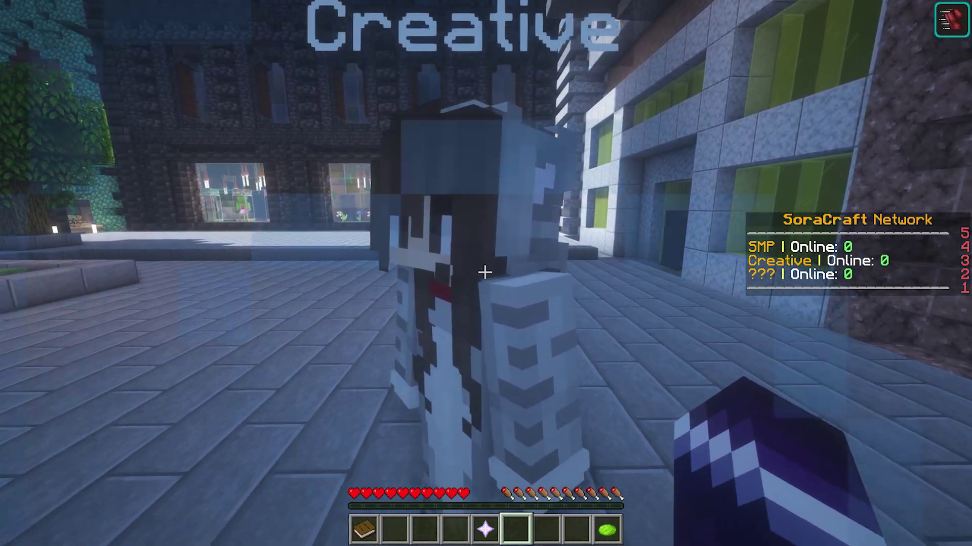
- Select the Creative NPC for editing with the command /npc select
key(slash)
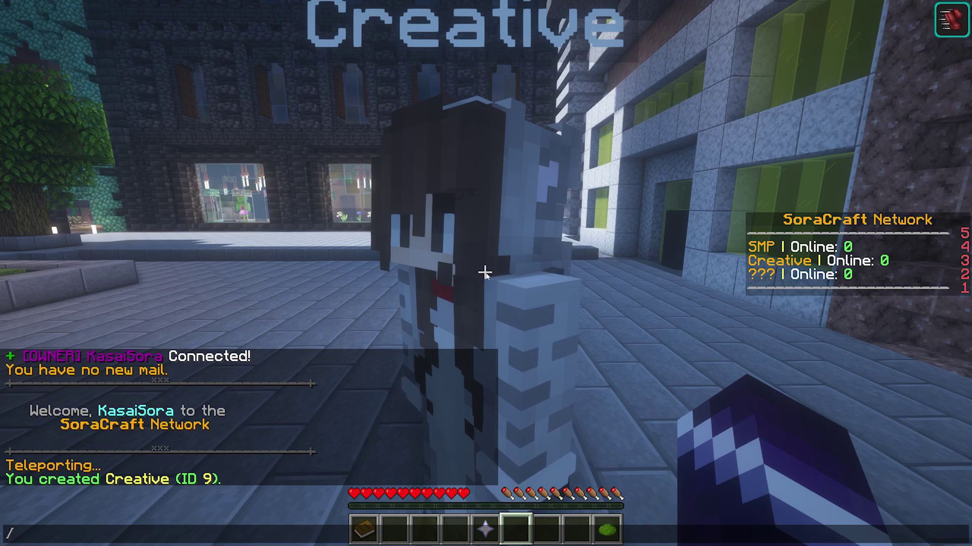
text(npc select)
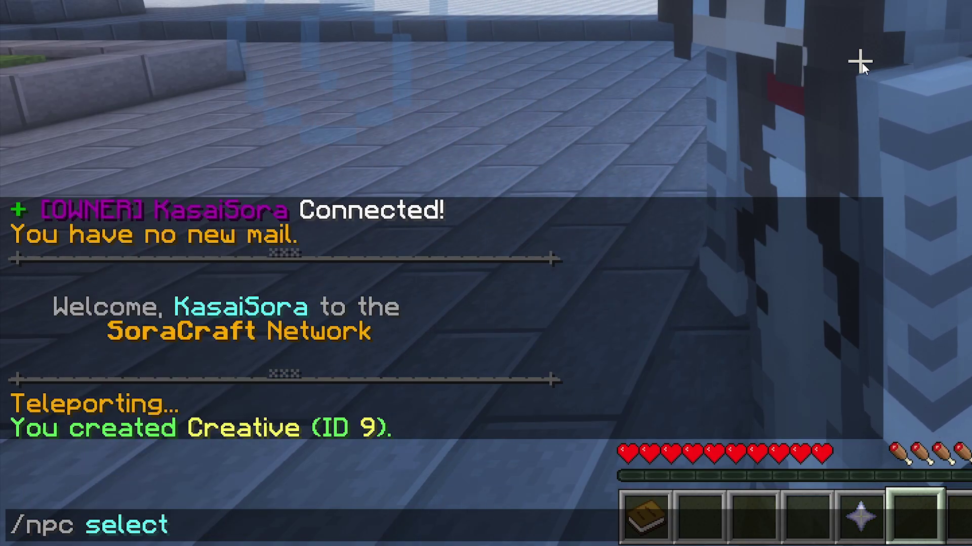
key(Return)
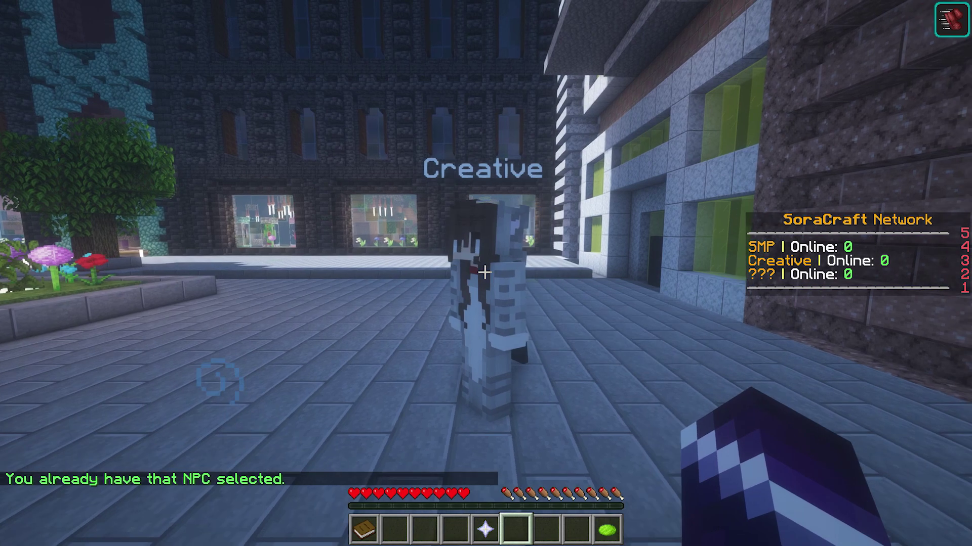
- Add the player-run command "server creative" to the Creative NPC with /npc command add -p
key(w)
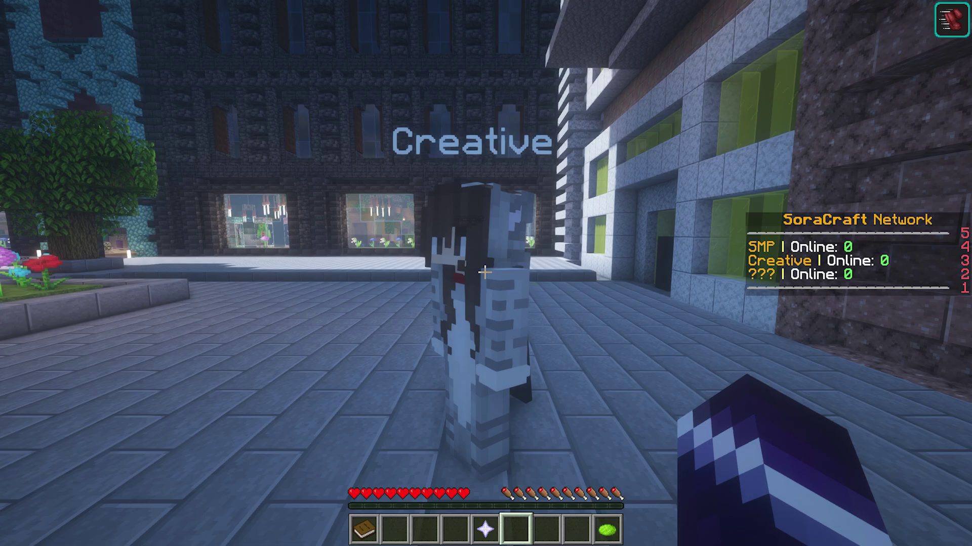
key(s)
key(w)
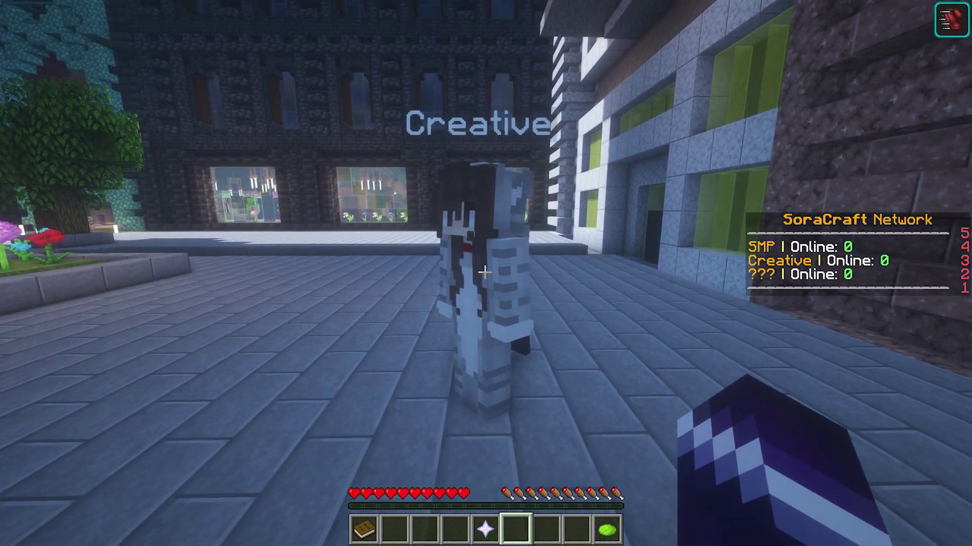
key(slash)
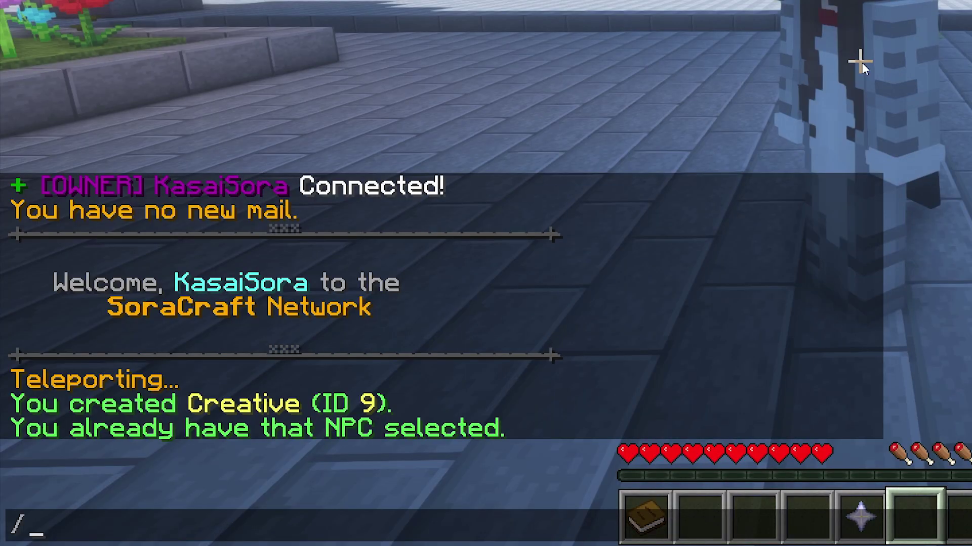
text(npc com)
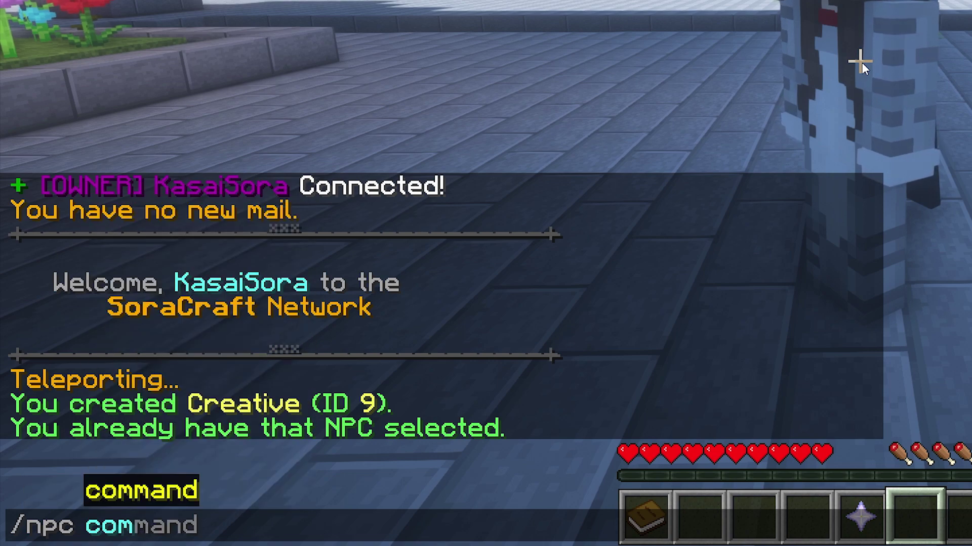
key(Tab)
text(add)
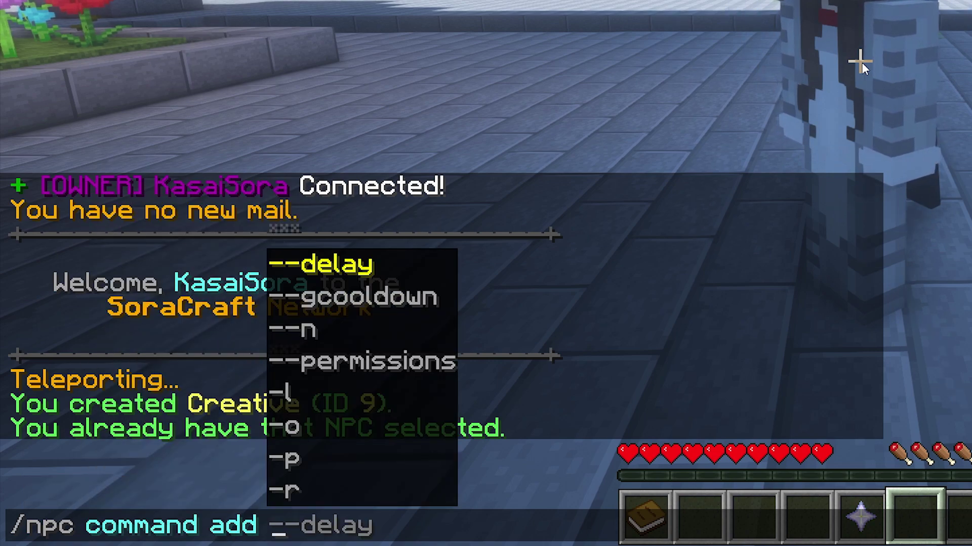
text( -p)
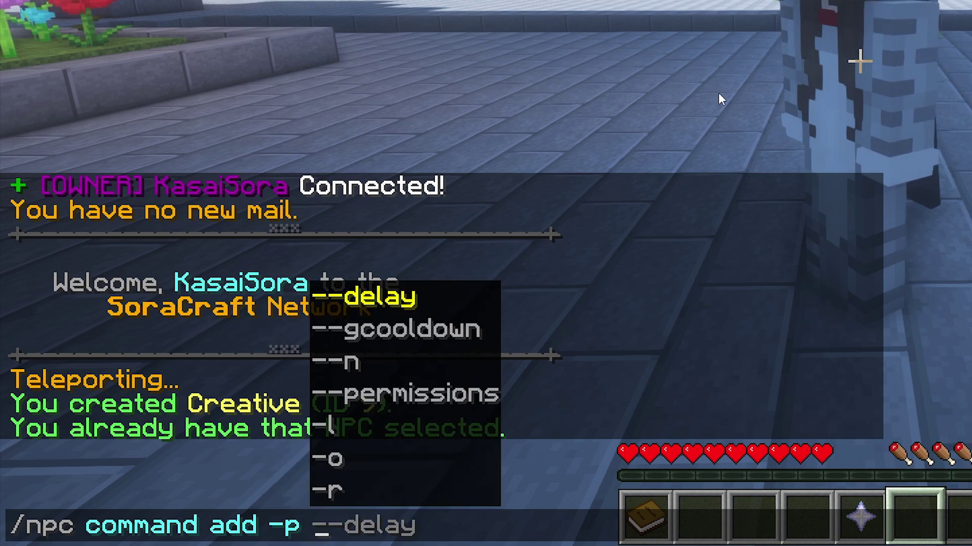
text(server )
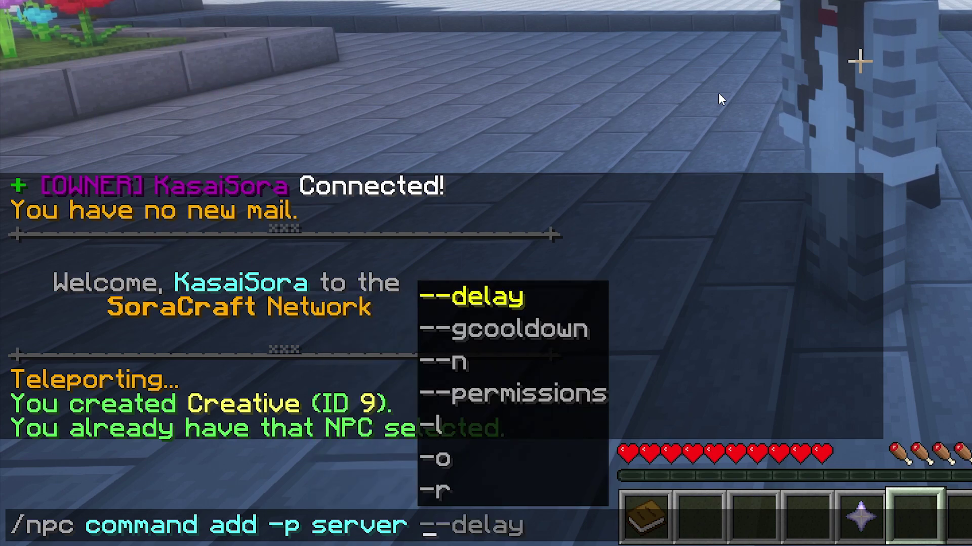
text( creative)
key(Return)
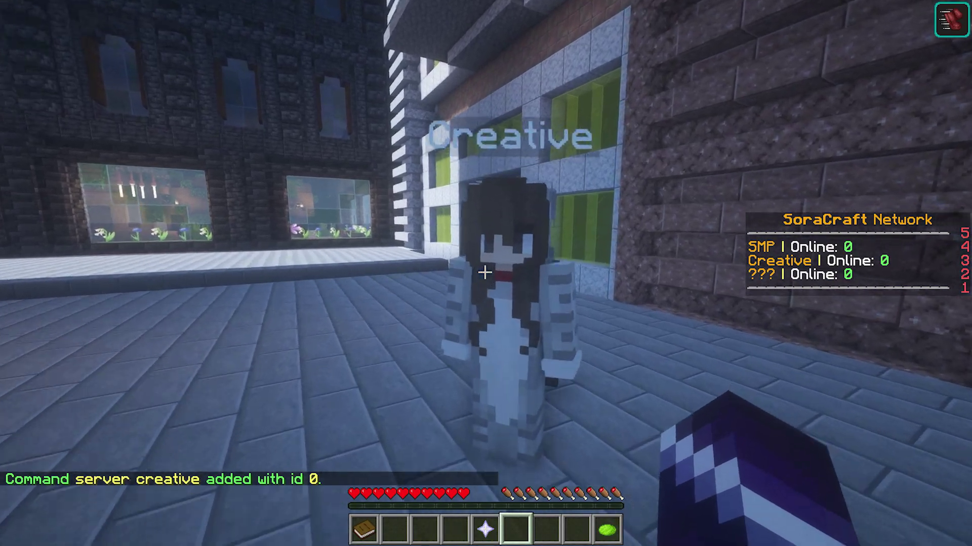
- Interact with the Creative NPC to test its transfer to the creative server
key(w)
key(s)
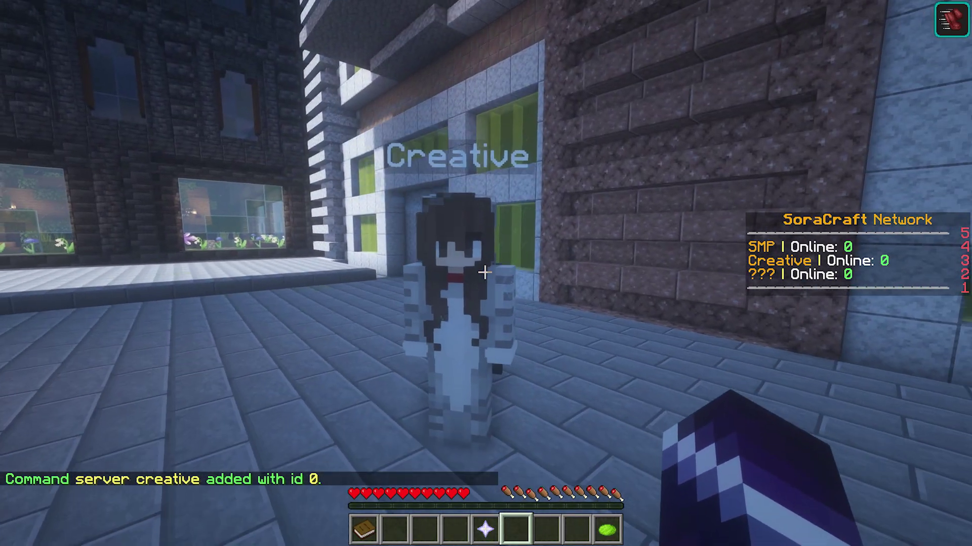
key(w)
right_click(485, 273)
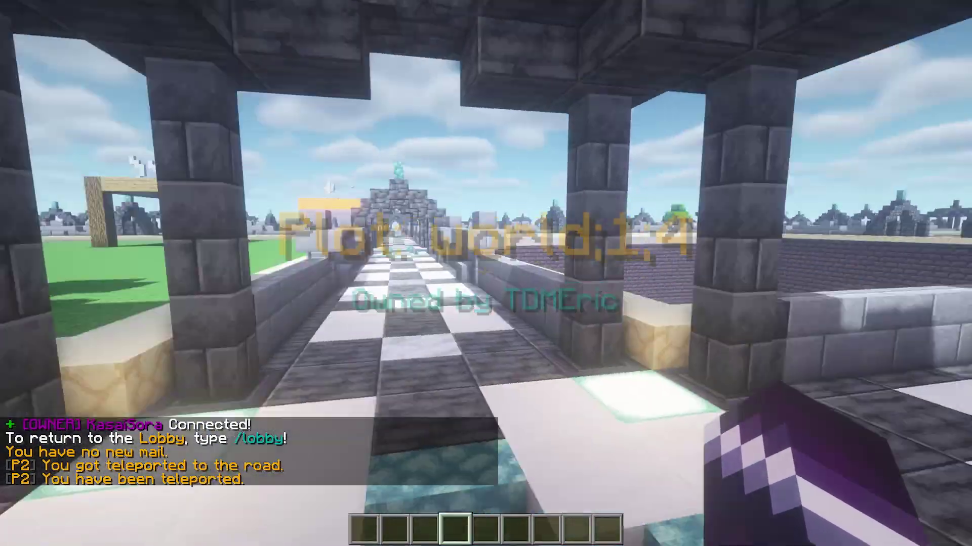
key(space)
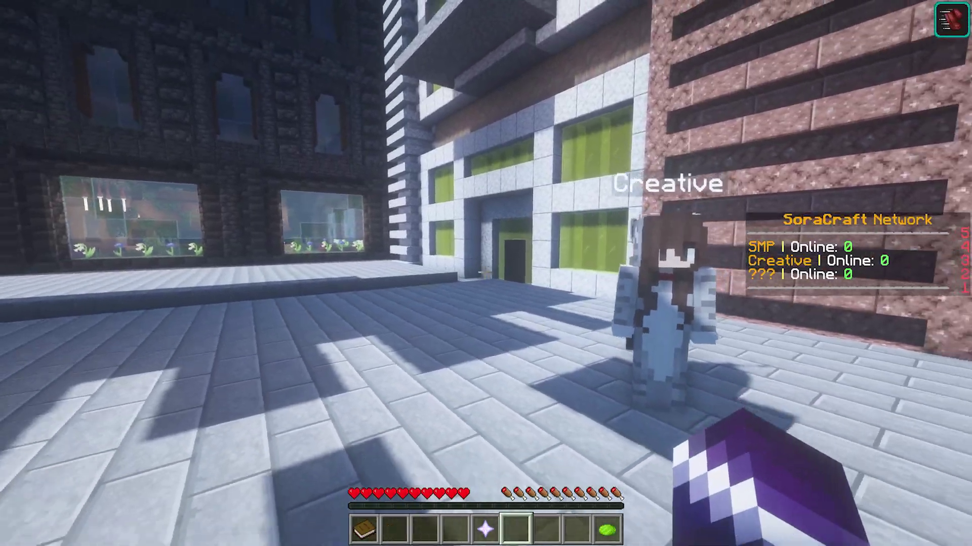
- Add the player-run command "give <p> diamond 1" to the Creative NPC with /npc command add -p
key(s)
key(w)
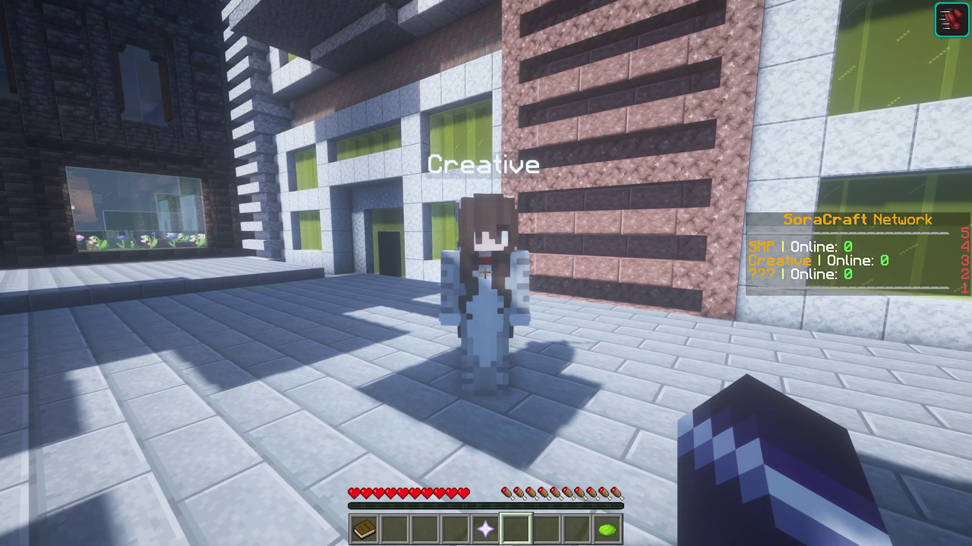
key(w)
key(s)
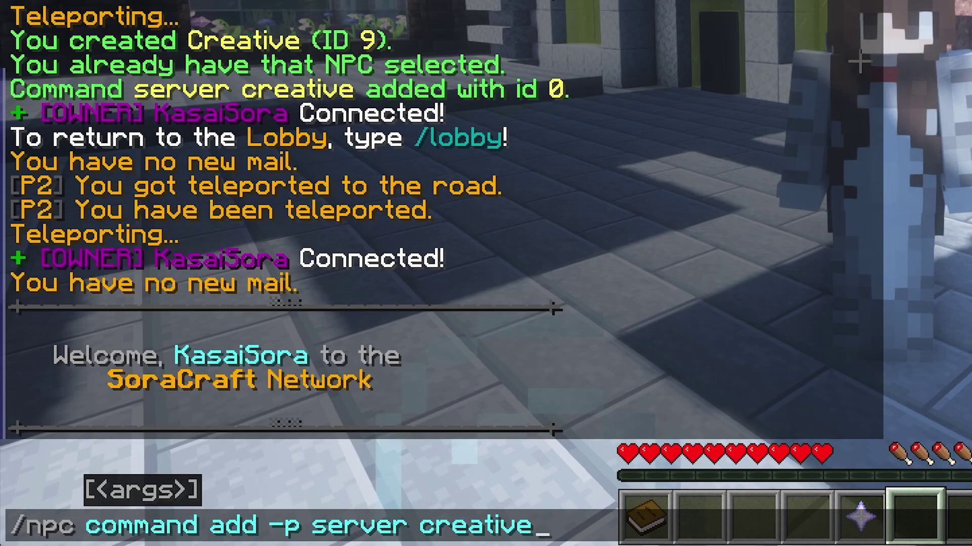
click(600, 529)
key(BackSpace)
key(BackSpace)
key(BackSpace)
key(BackSpace)
key(BackSpace)
key(BackSpace)
key(BackSpace)
key(BackSpace)
key(BackSpace)
key(BackSpace)
key(BackSpace)
key(BackSpace)
key(BackSpace)
key(BackSpace)
key(BackSpace)
key(BackSpace)
key(BackSpace)
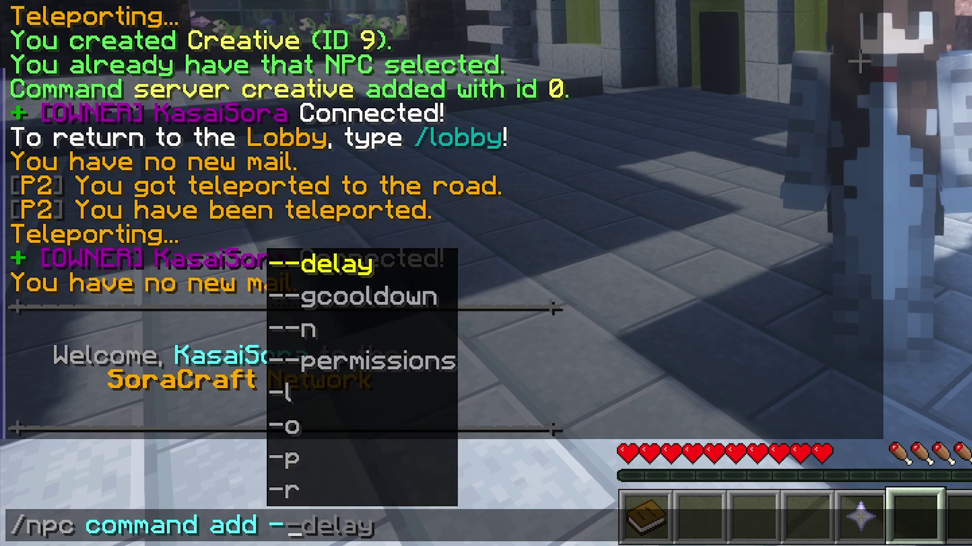
text(p )
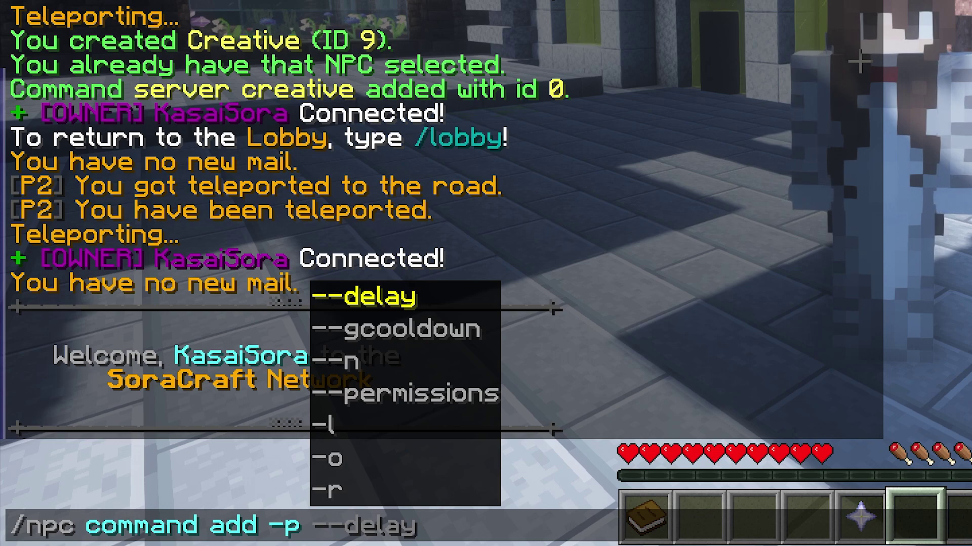
text(give )
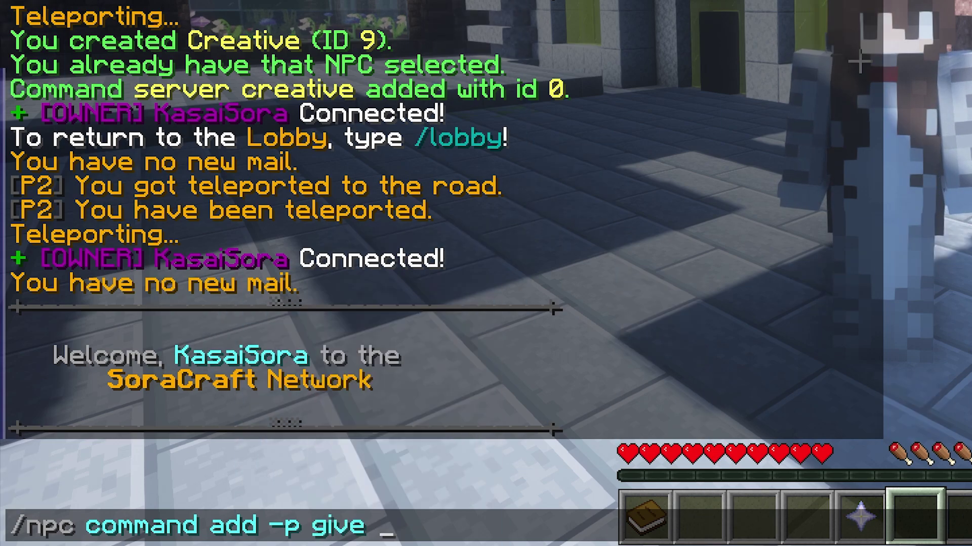
text(<)
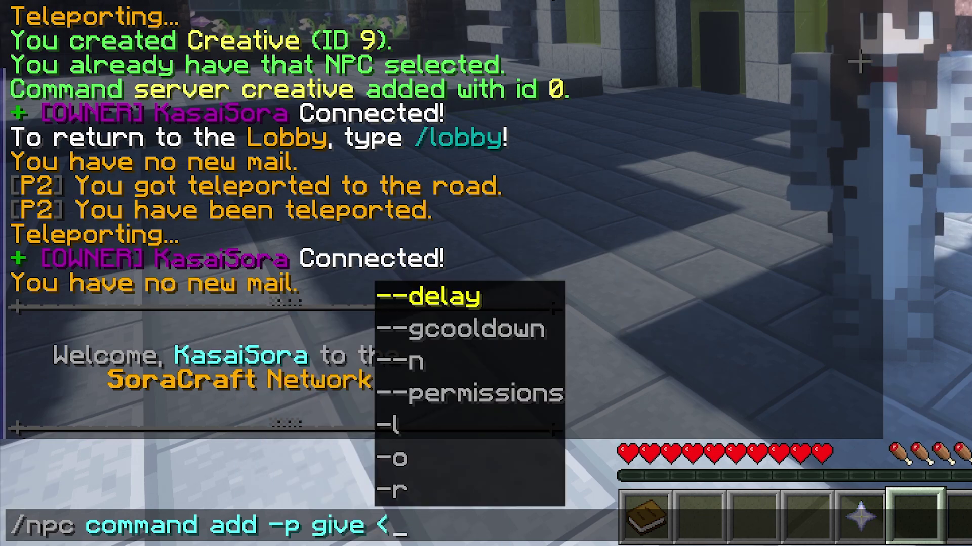
text(p>)
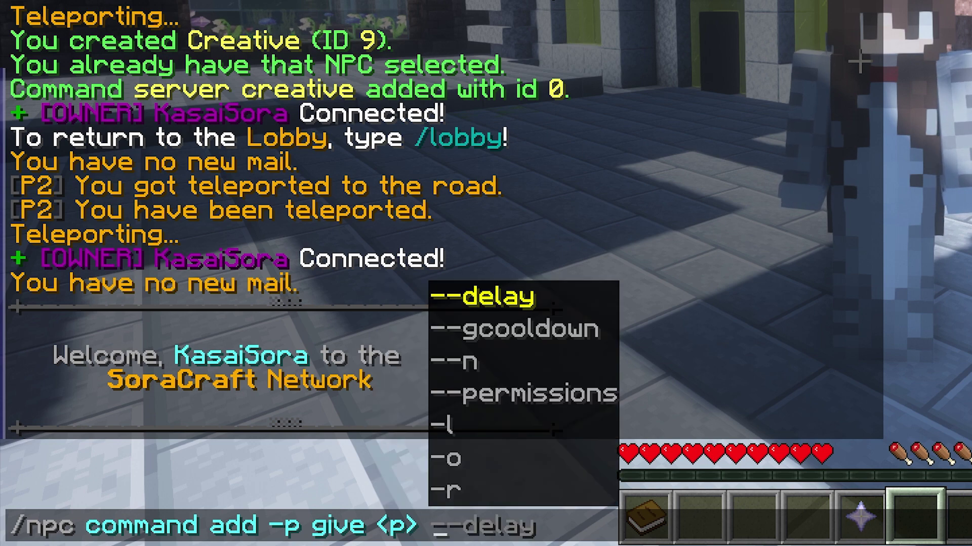
text(diamond 1)
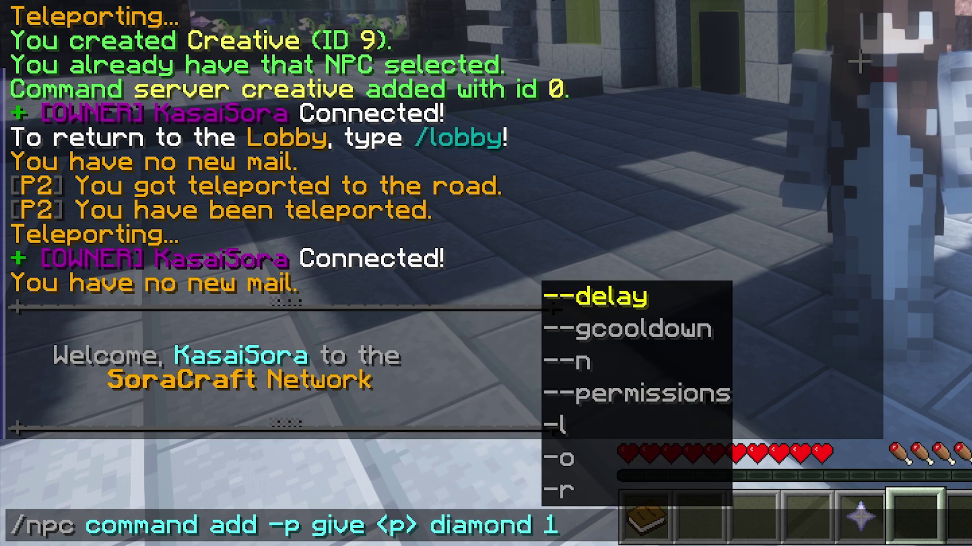
key(Return)
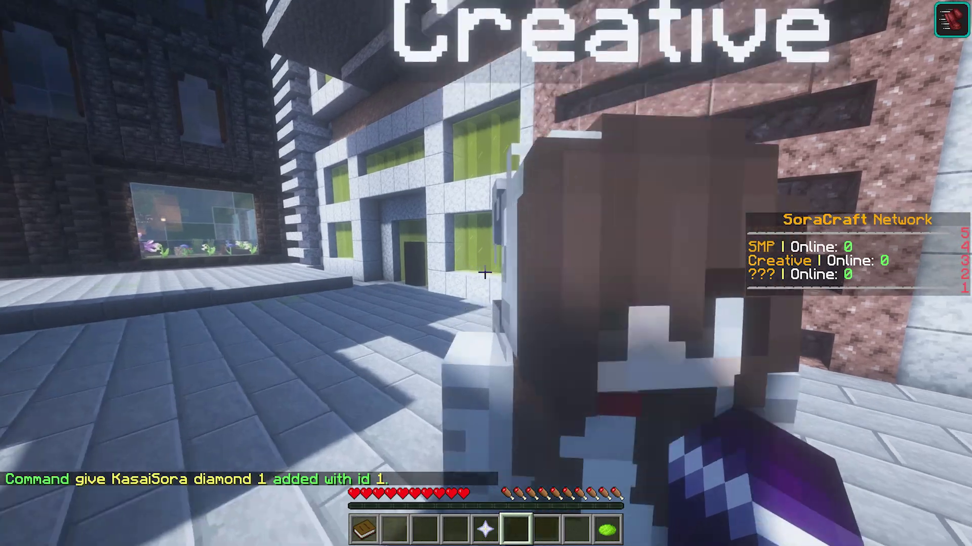
- Interact with the Creative NPC to test its server transfer and diamond commands together, and return to the lobby
key(d)
key(s)
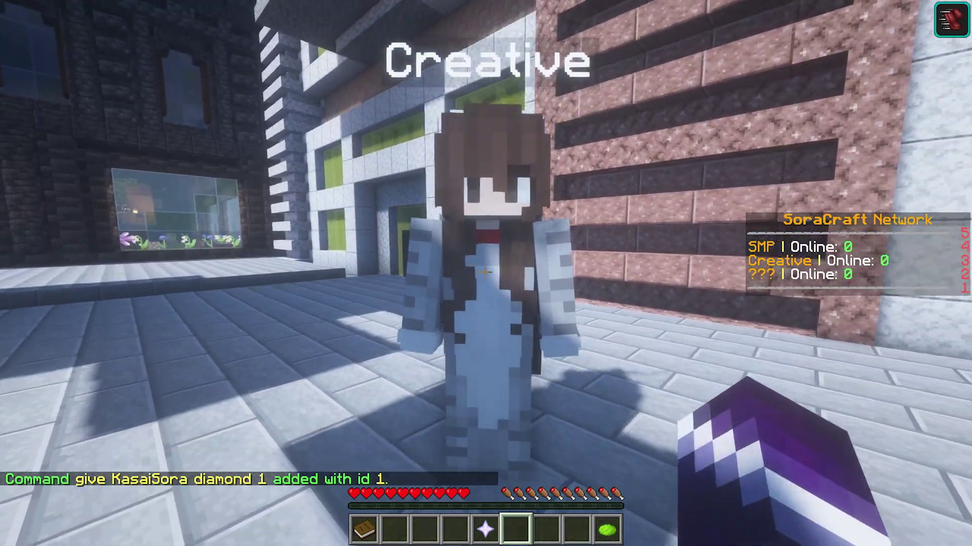
key(w)
key(w)
right_click(485, 273)
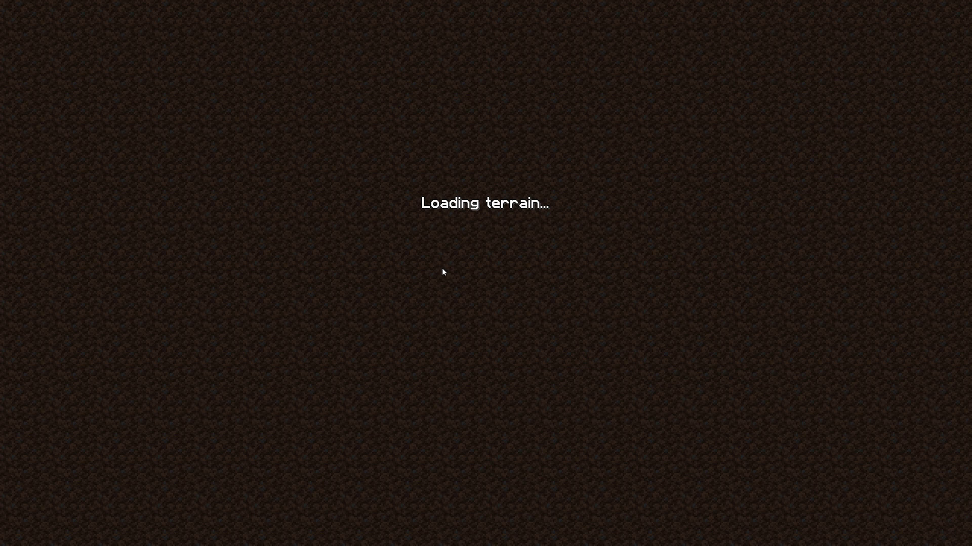
key(w)
key(Tab)
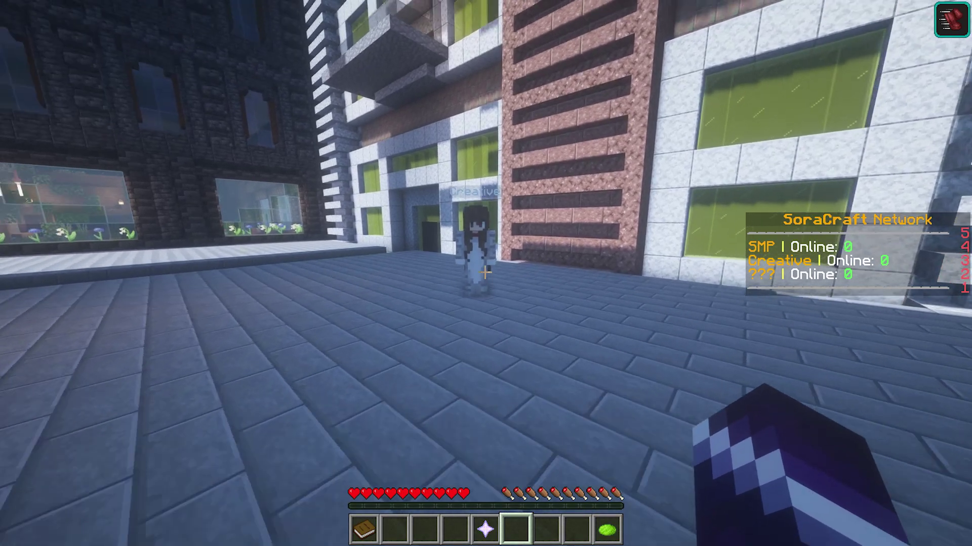
- List the commands attached to the Creative NPC with /npc command
key(w)
key(s)
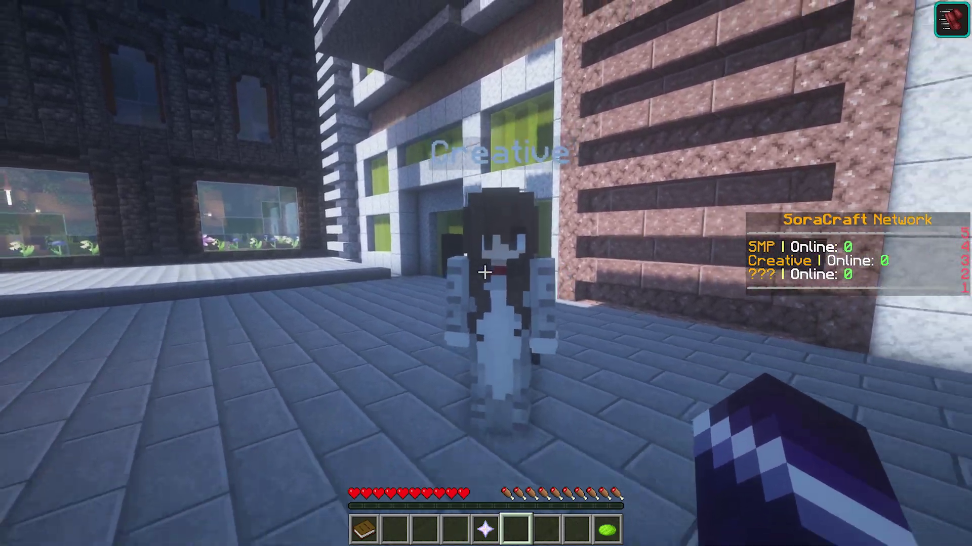
key(slash)
text(npc command)
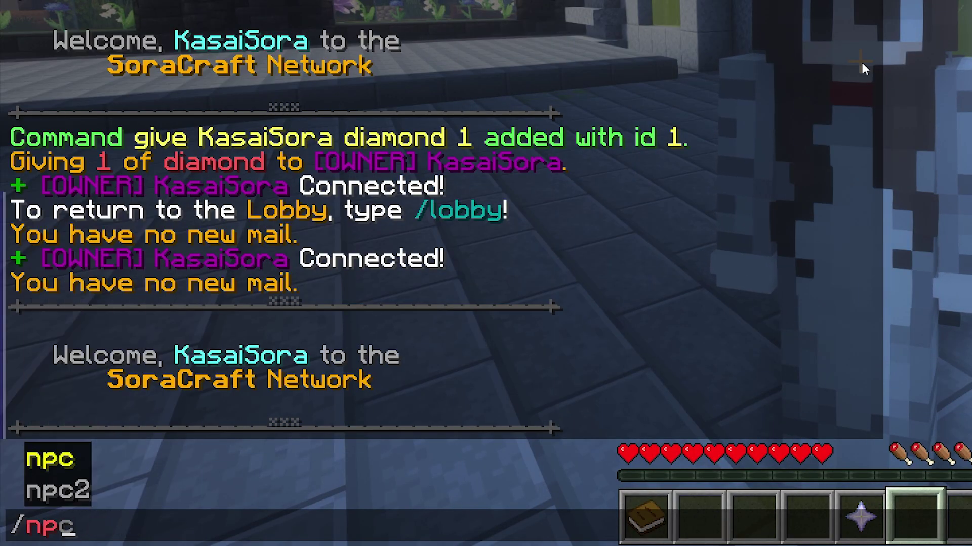
key(Return)
- Remove the "server creative" command from the Creative NPC with /npc command remove 0
key(t)
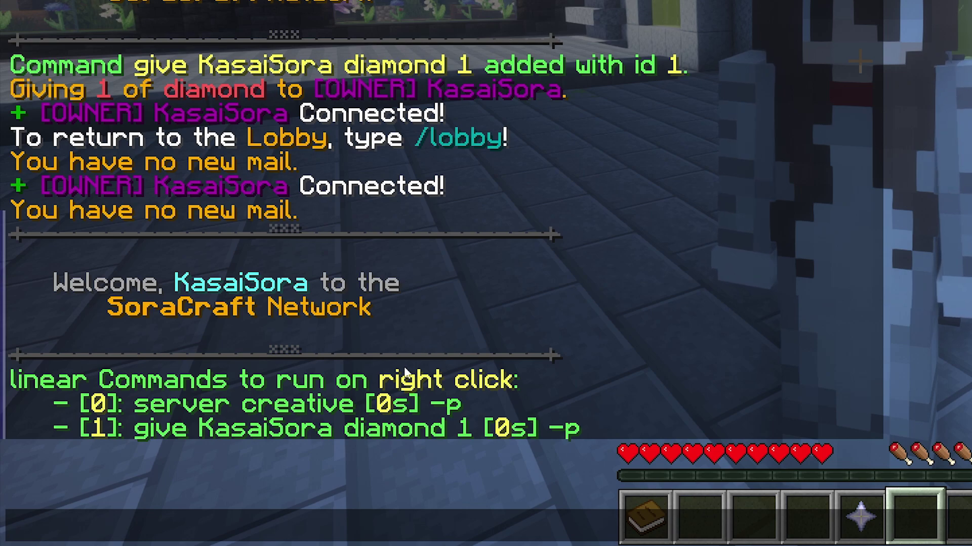
text(/npc com)
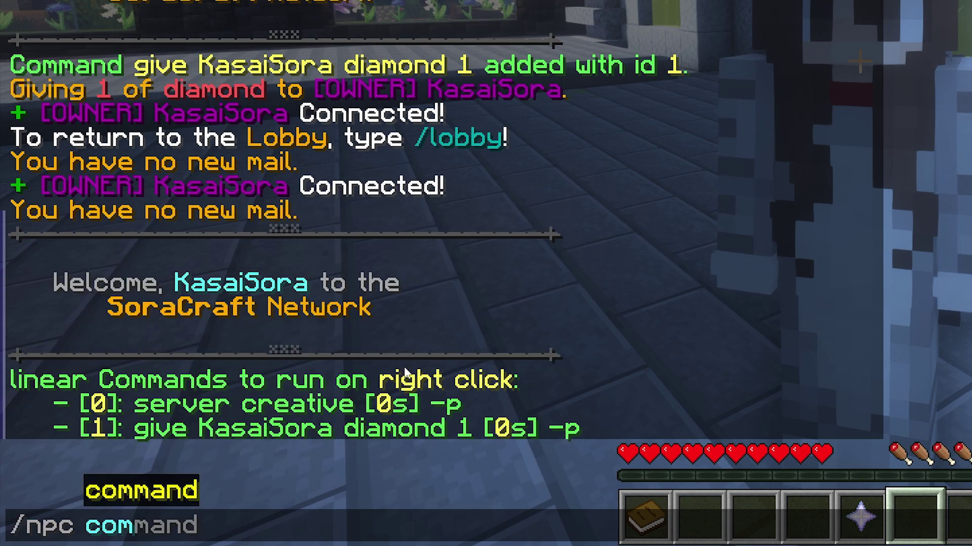
key(Tab)
text(remove)
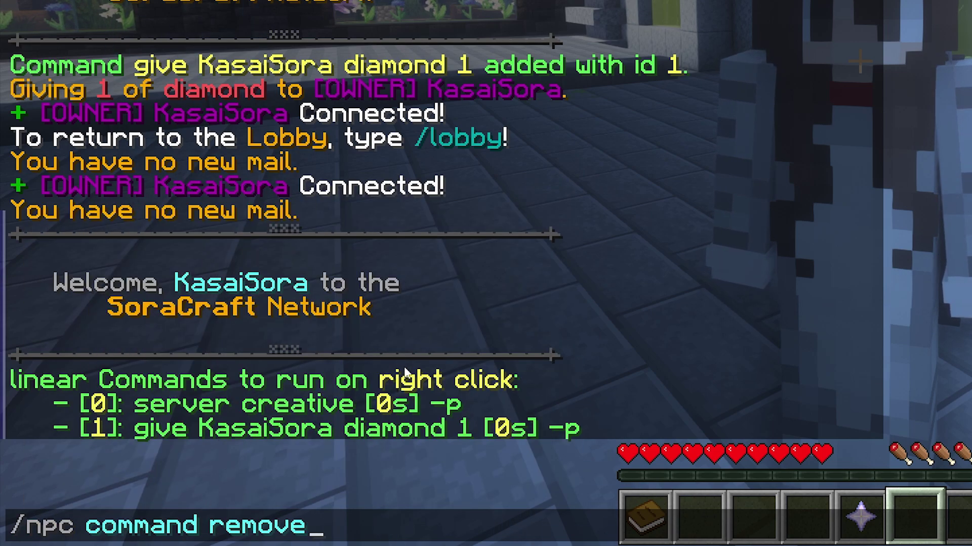
key(Up)
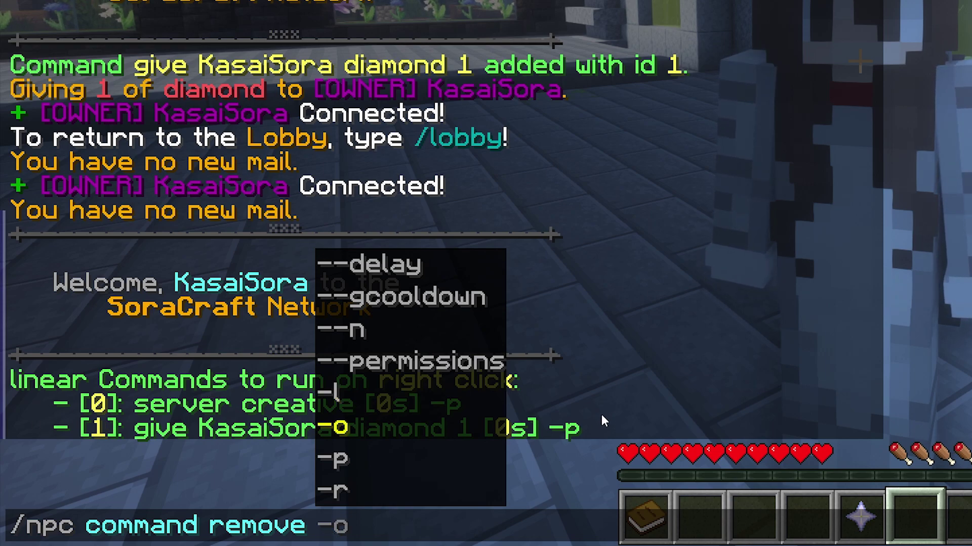
text(0)
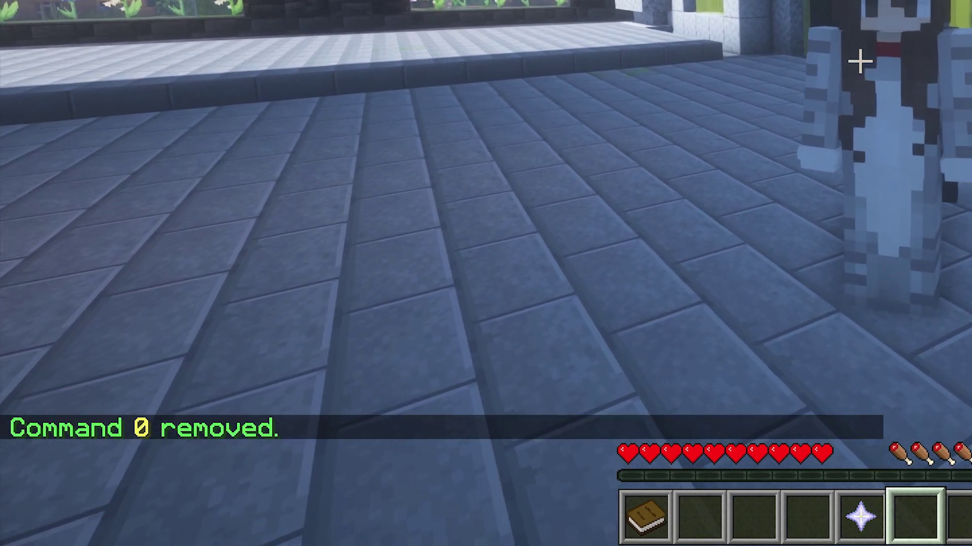
- Run /npc command again to review the Creative NPC's remaining commands
key(t)
key(Up)
key(Up)
key(Return)
key(t)
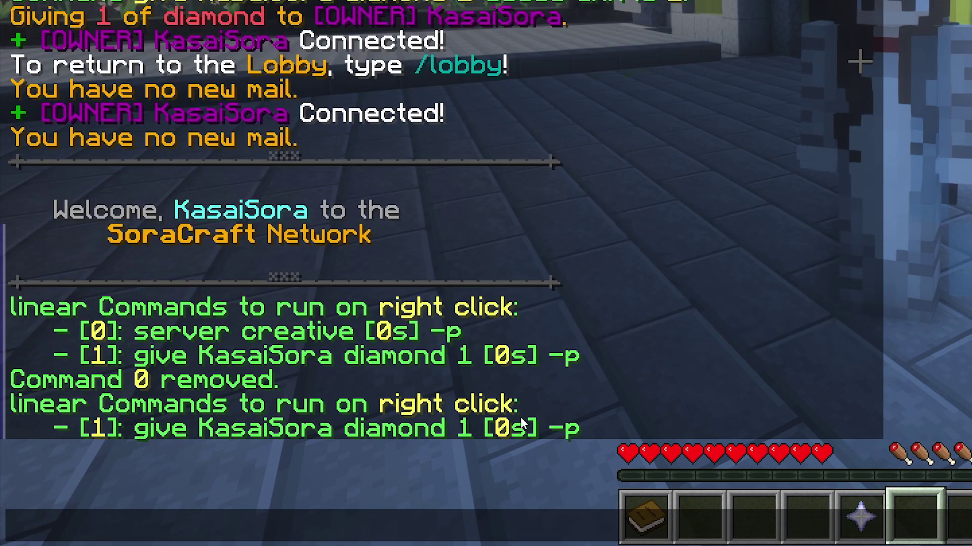
- Interact with the Creative NPC to test its diamond command and hold the received diamond
key(Escape)
key(w)
right_click(860, 60)
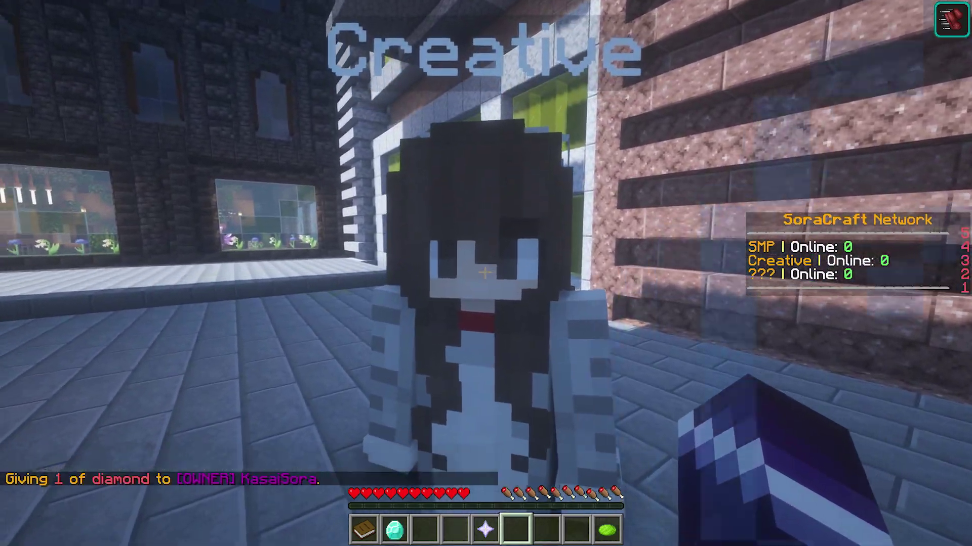
key(2)
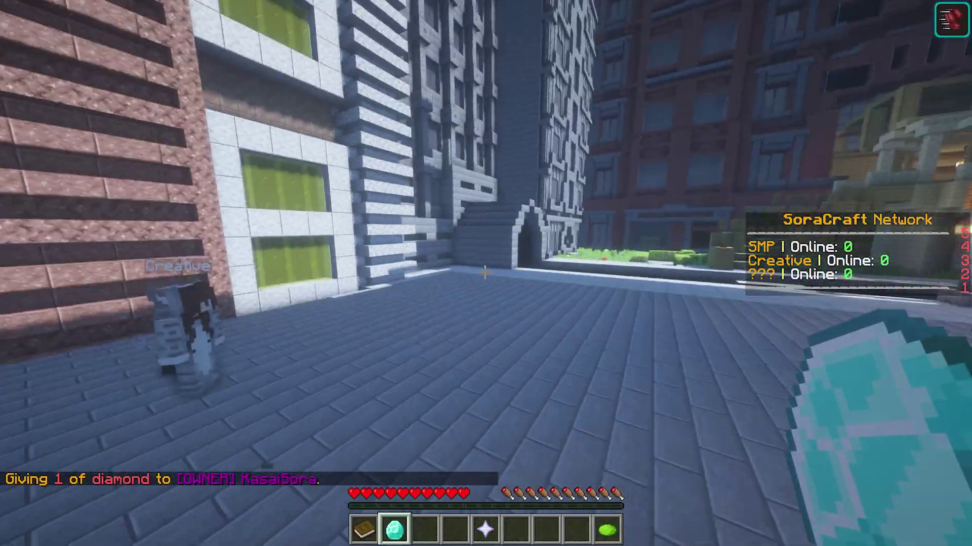